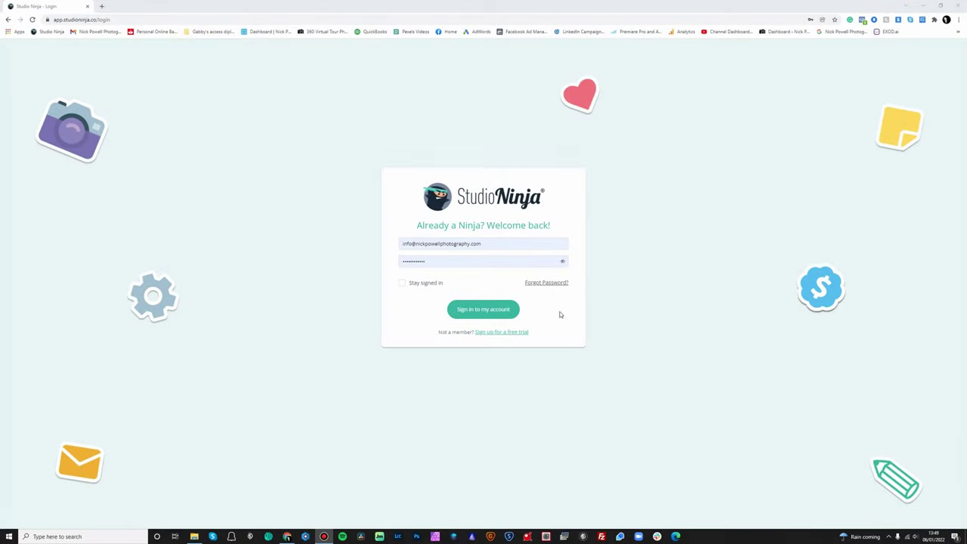
Sign in to the photography studio's Studio Ninja account from the login page
click(485, 309)
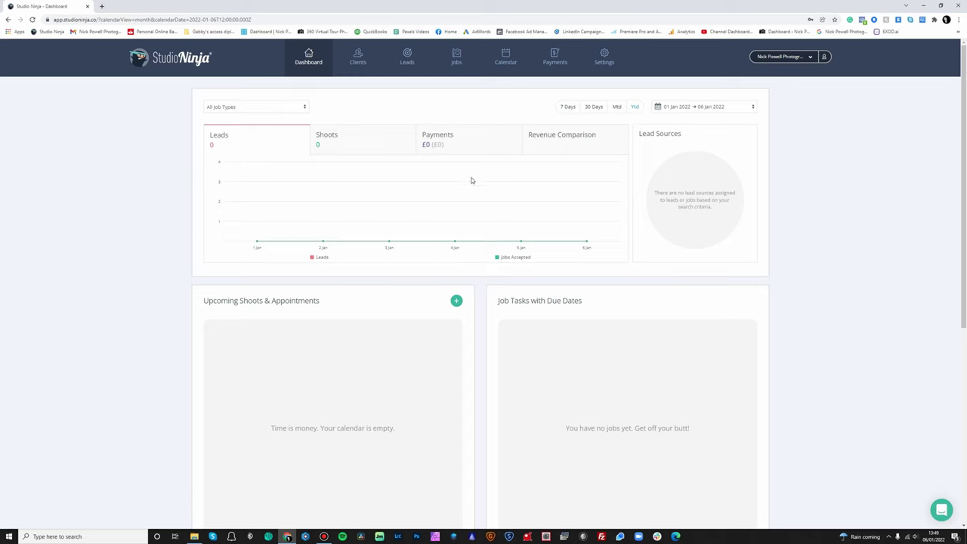
Scroll down through the dashboard's leads, shoots, tasks and payments cards, then back up
scroll(480, 206, down, 1)
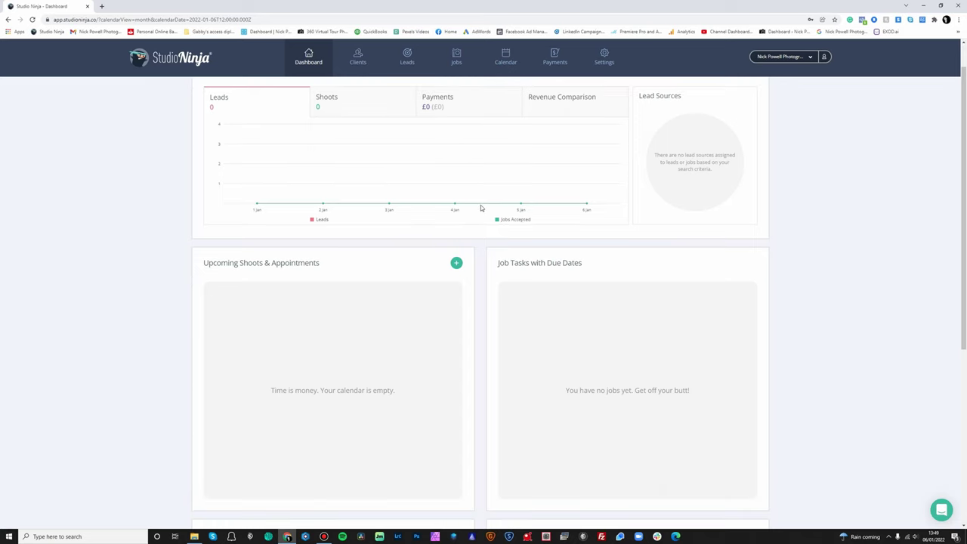
scroll(499, 219, down, 3)
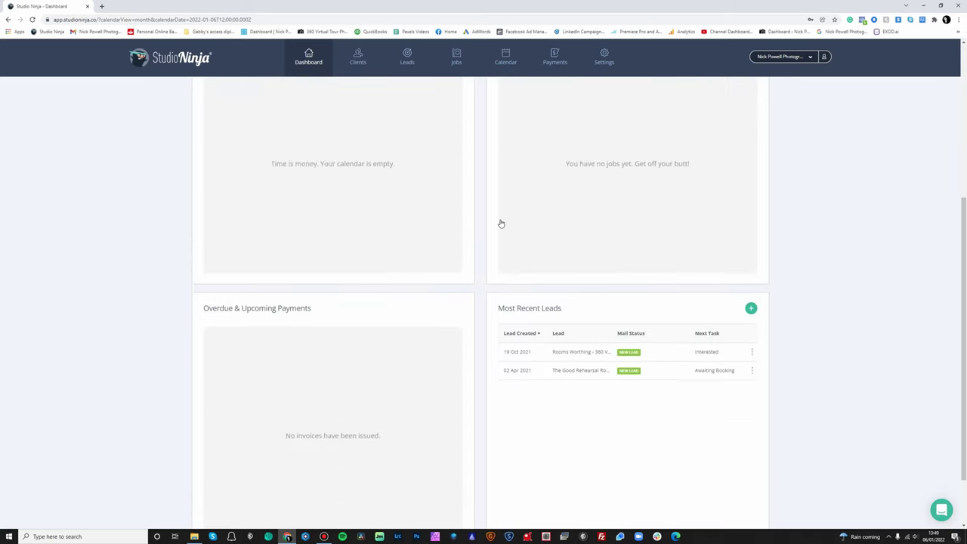
scroll(500, 224, down, 1)
scroll(501, 219, up, 5)
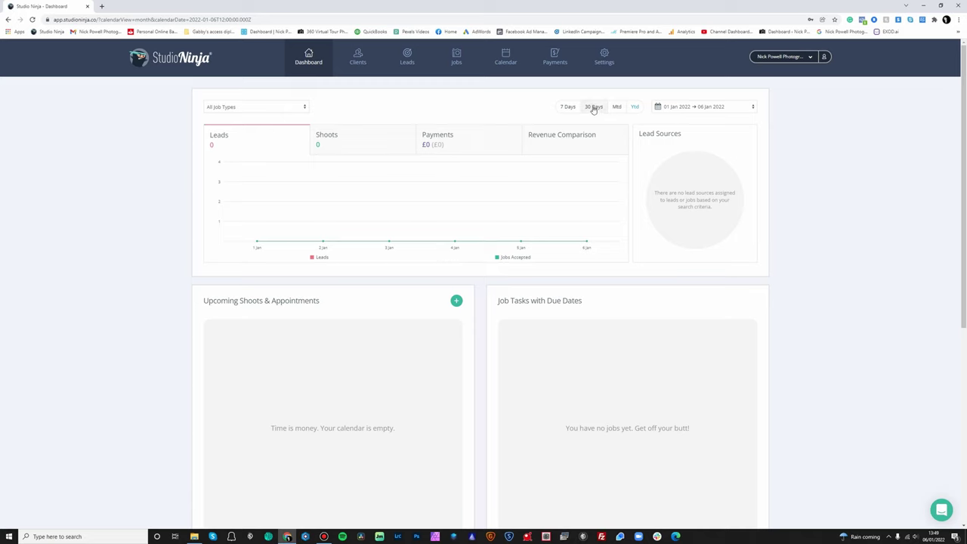
Show the Revenue Comparison chart (2021 £55,025.14 vs 2022 £0.00) and browse the dashboard panels
click(560, 147)
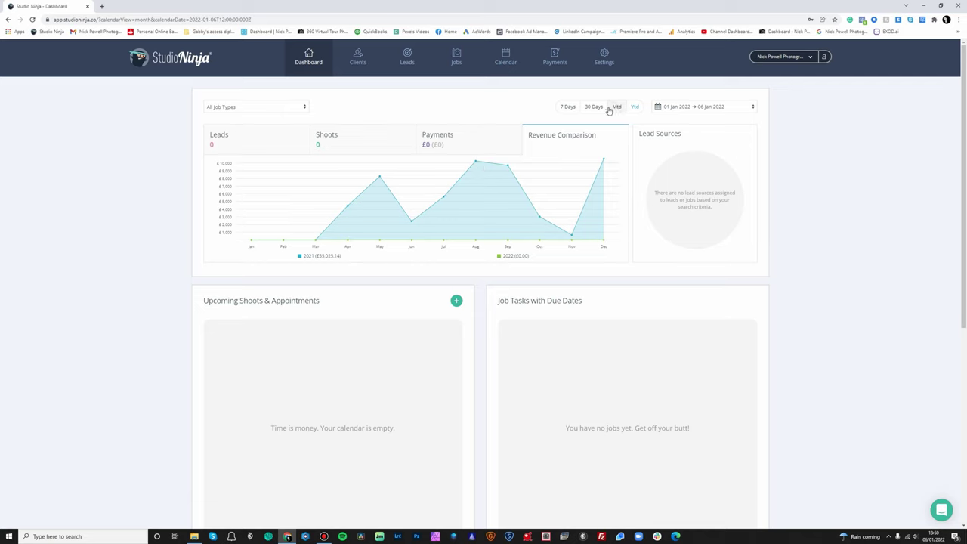
scroll(488, 320, down, 1)
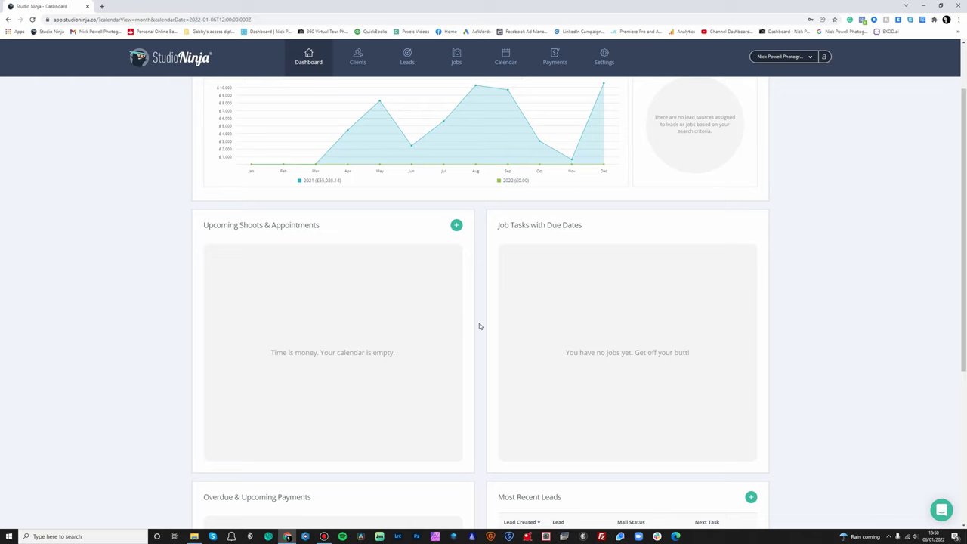
scroll(479, 326, down, 3)
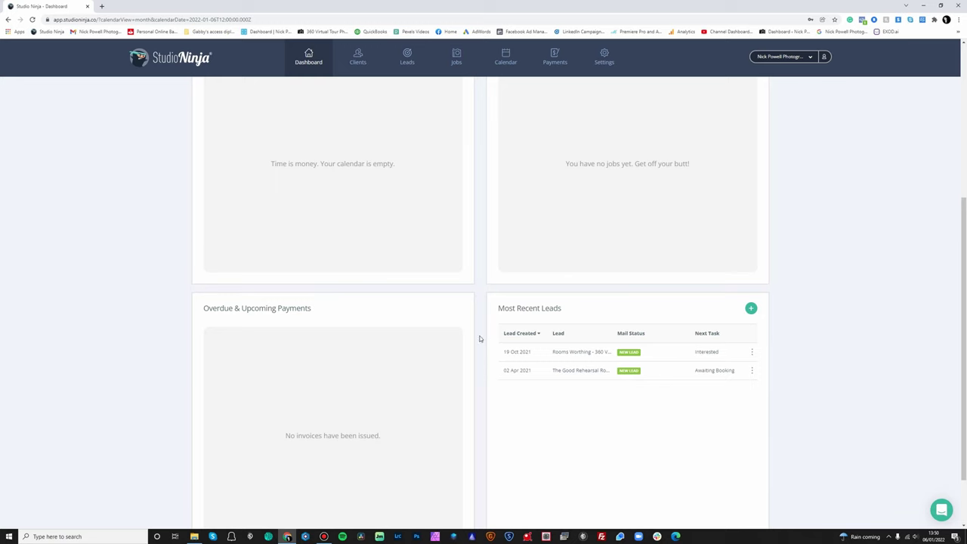
scroll(479, 339, up, 5)
drag(565, 303, 627, 303)
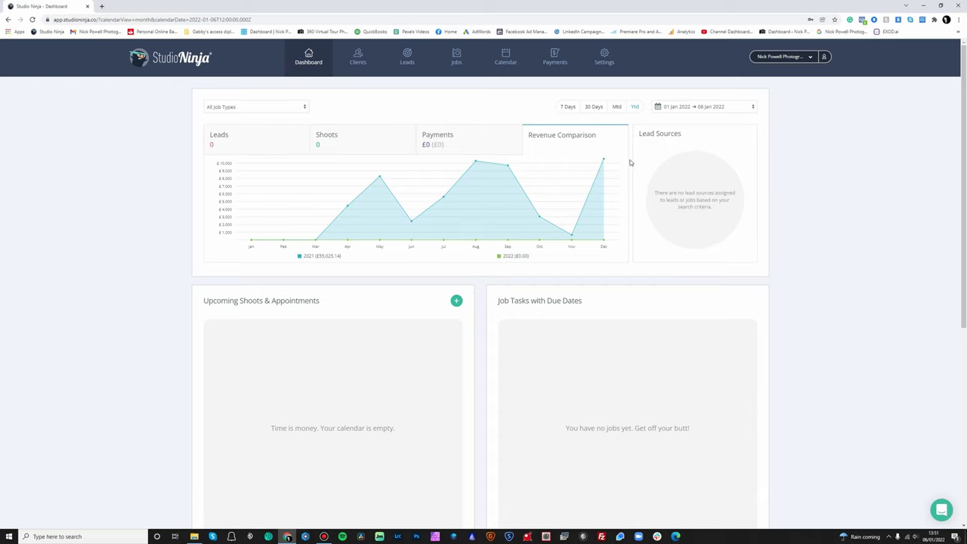
Visit Clients, Leads, Jobs, Calendar, Payments and Settings, then return to the Leads overview
click(358, 60)
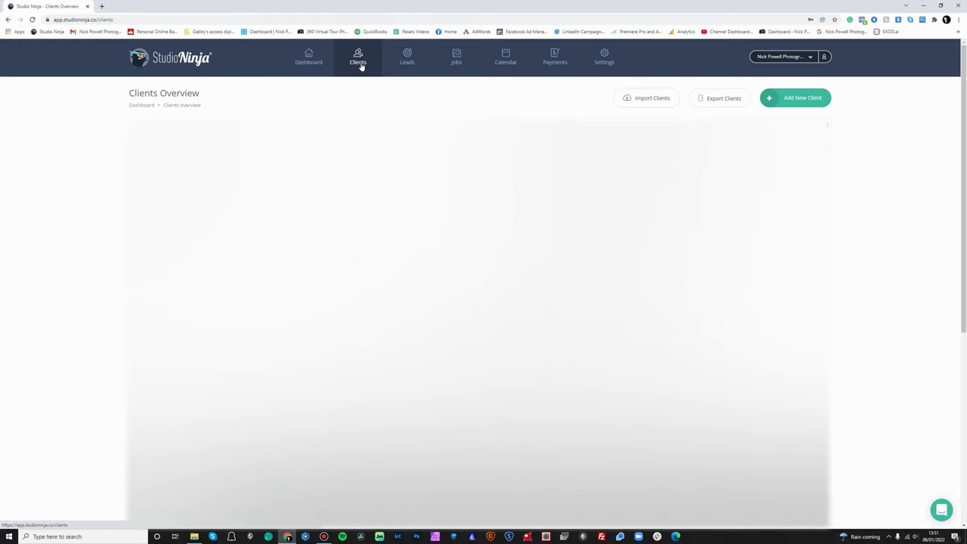
click(406, 62)
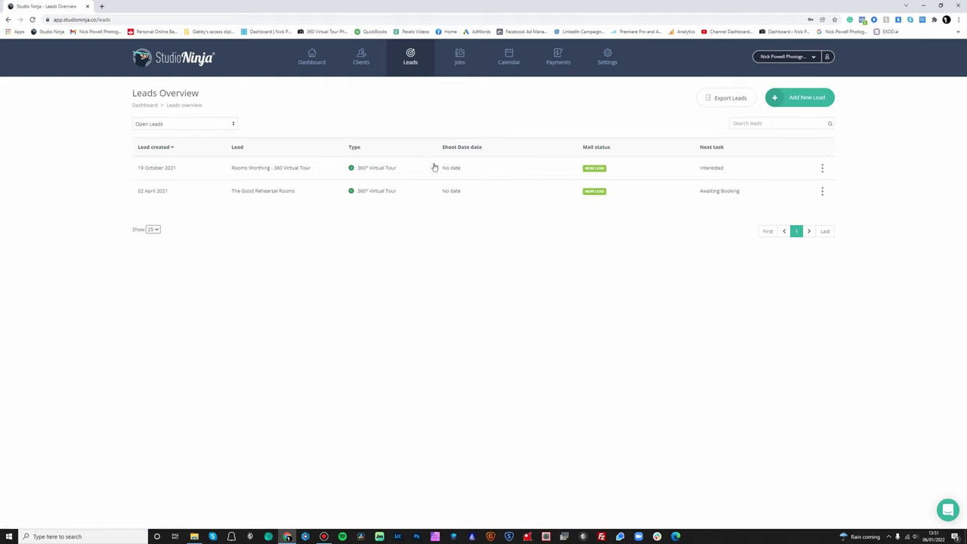
click(461, 65)
click(508, 60)
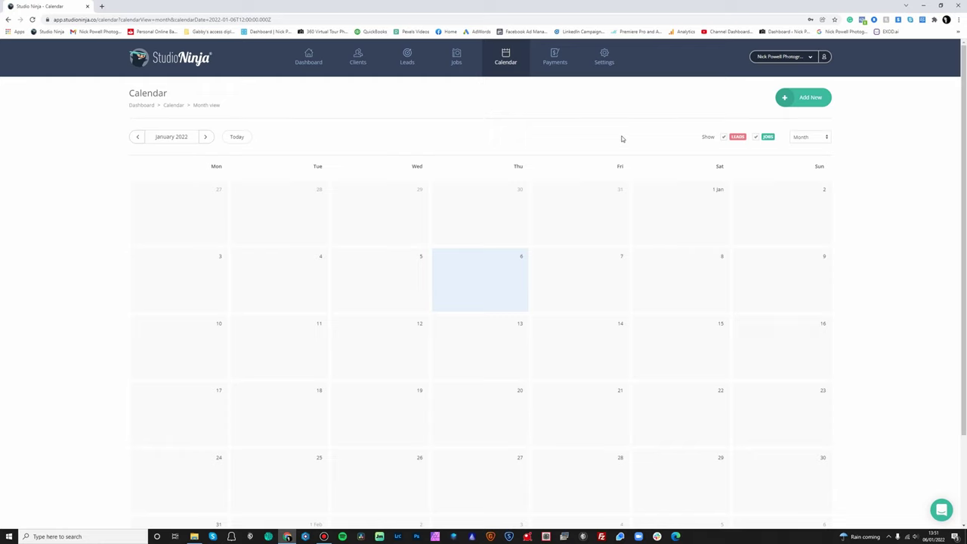
click(562, 66)
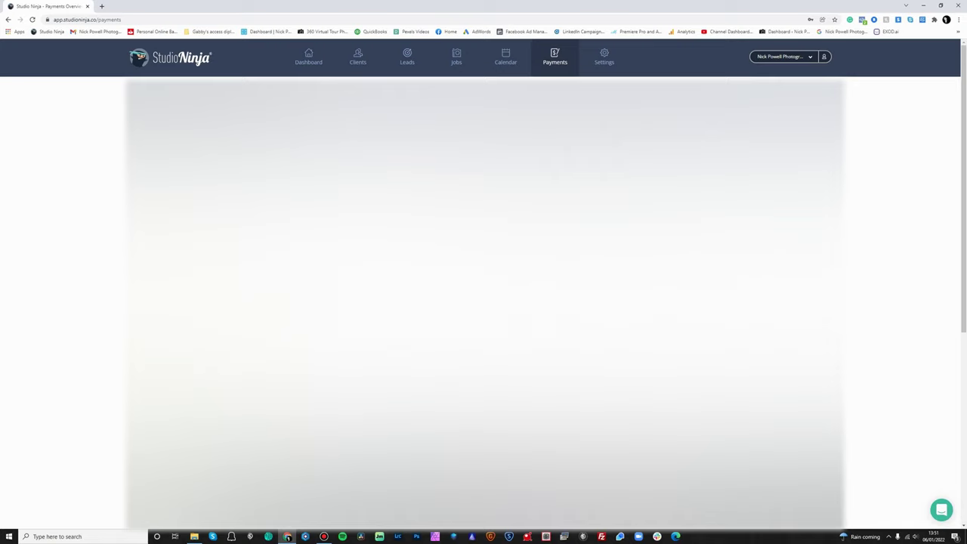
click(604, 59)
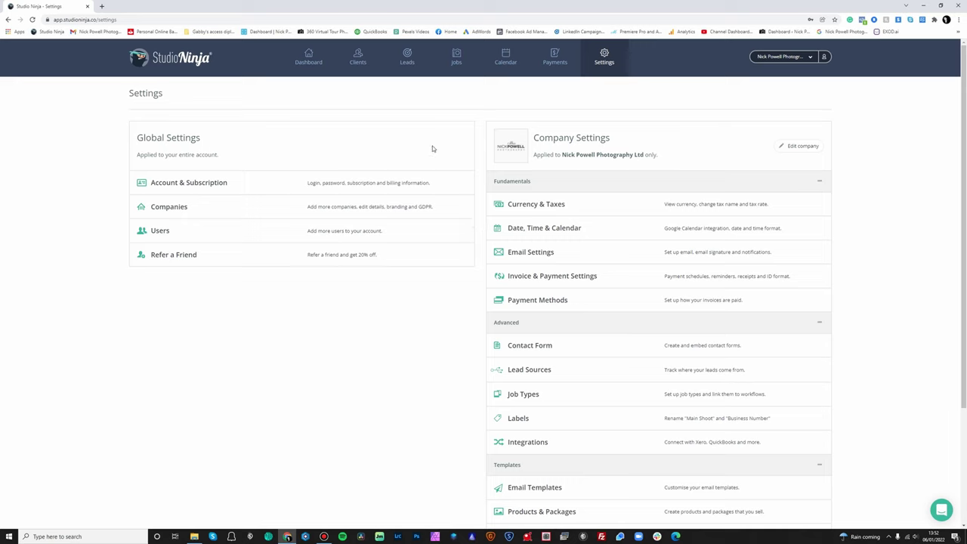
click(417, 68)
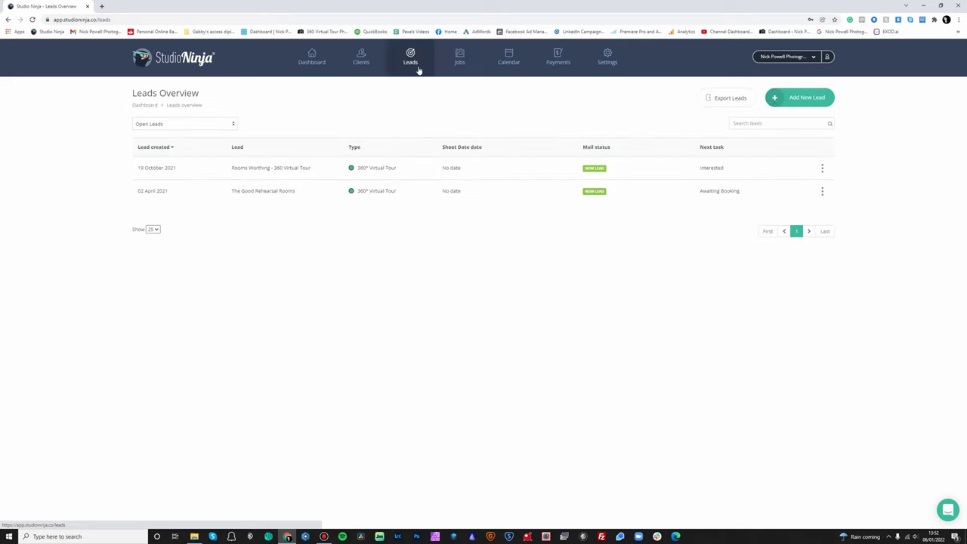
Start a new lead with a new company client named Nick's Cafe
click(805, 101)
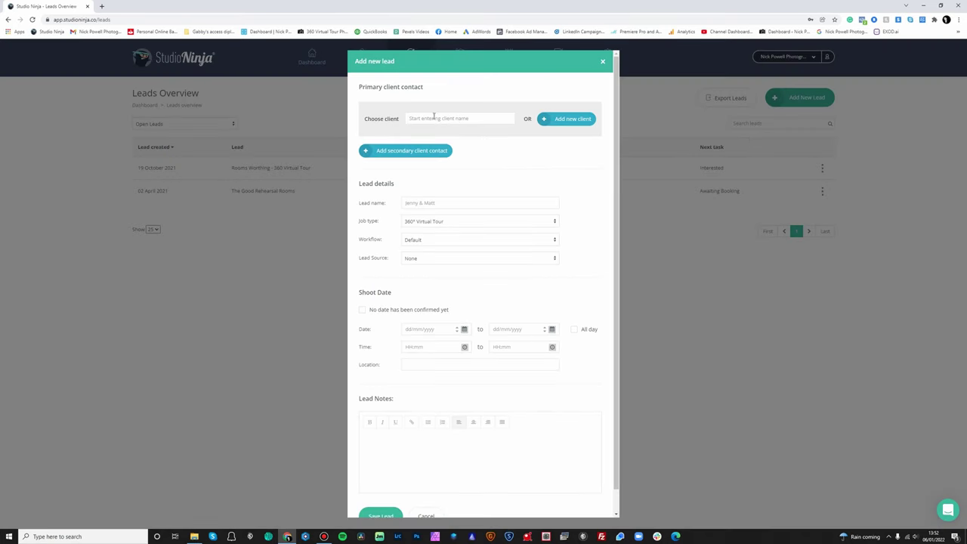
click(566, 123)
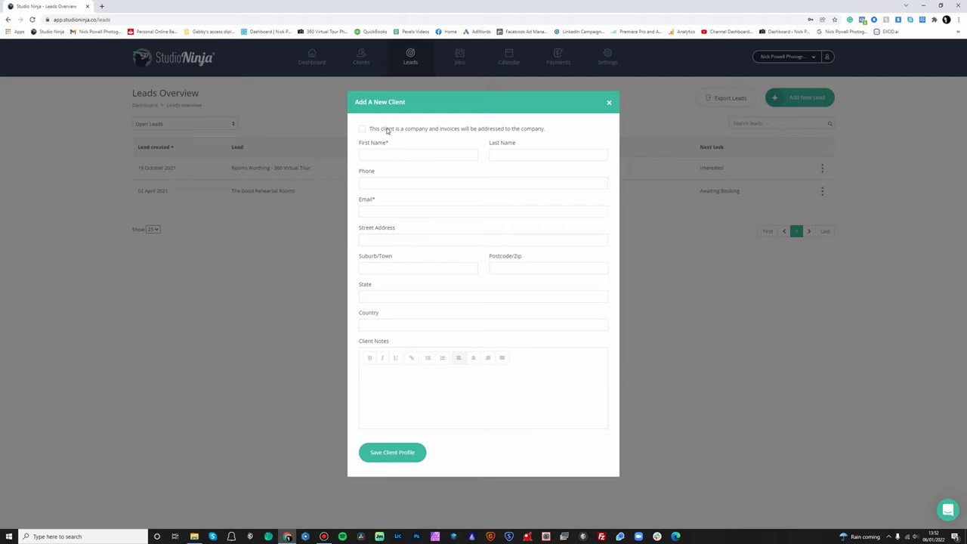
click(387, 130)
click(414, 130)
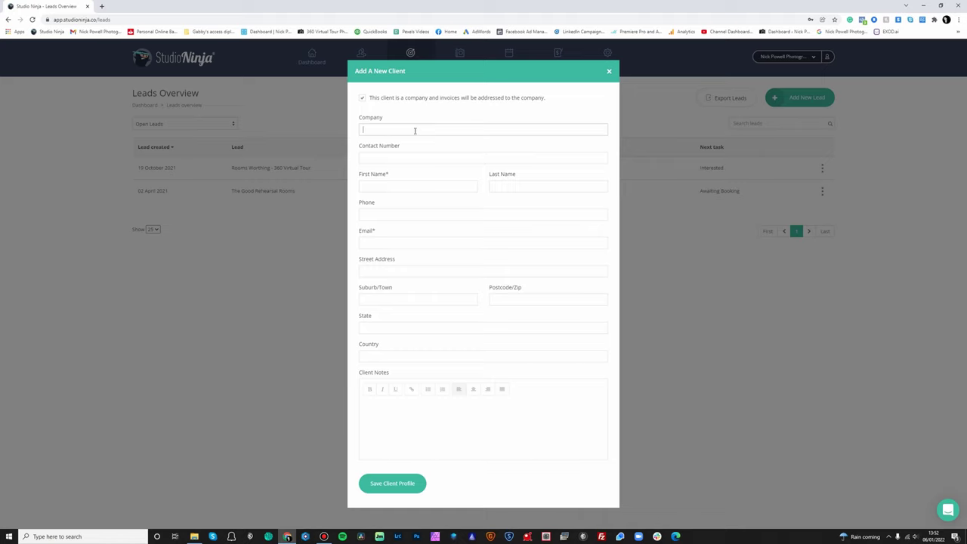
text(Nick's Cafe)
Enter the client's contact number, contact name and email, then save the client profile
key(Tab)
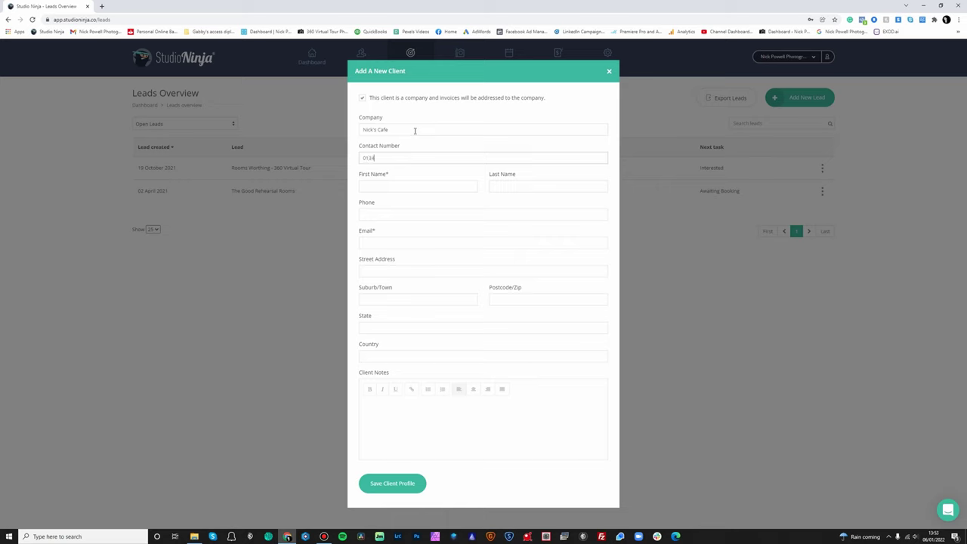
click(414, 186)
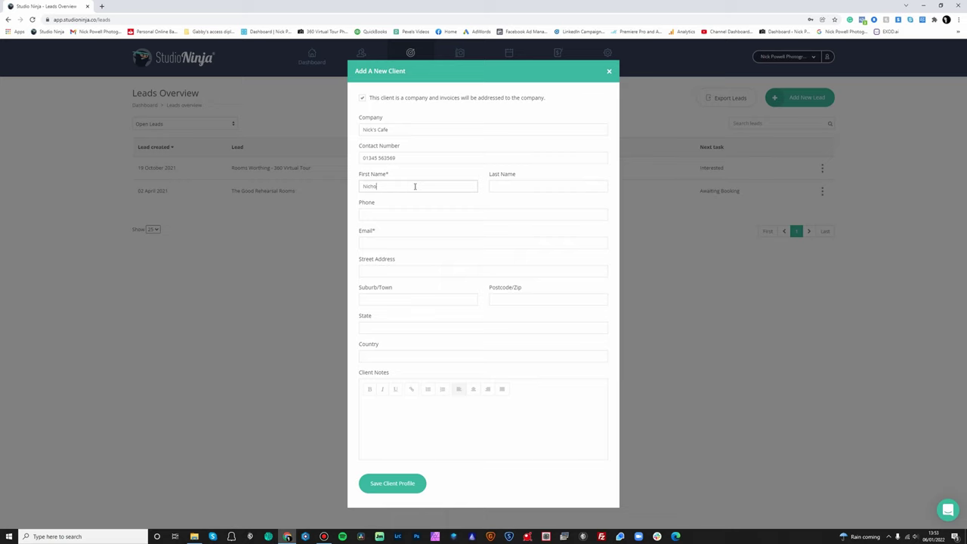
key(Tab)
key(Tab)
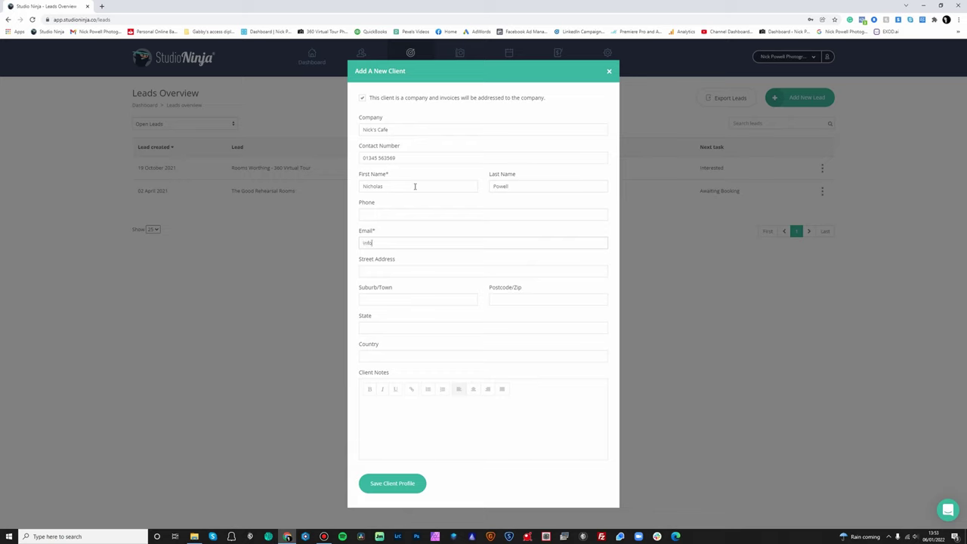
key(Tab)
click(401, 409)
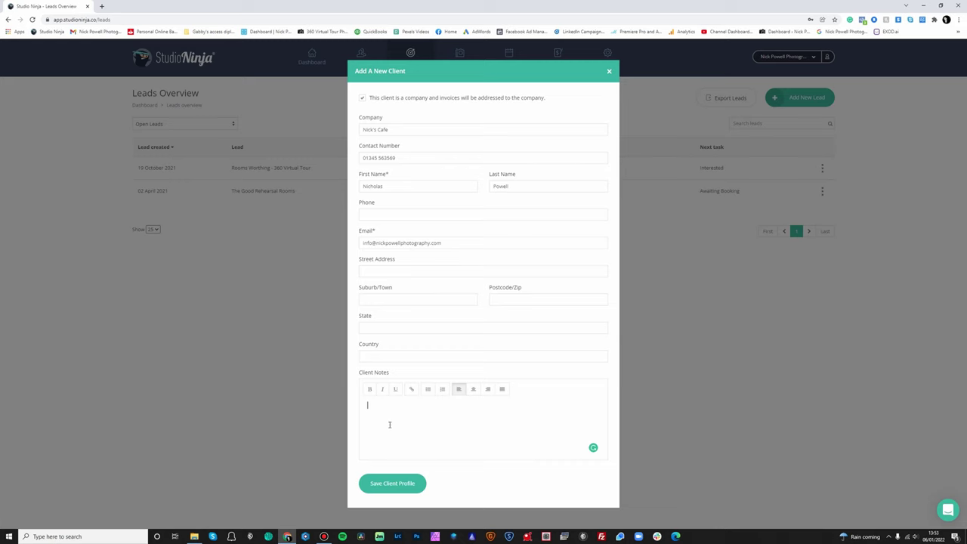
click(394, 486)
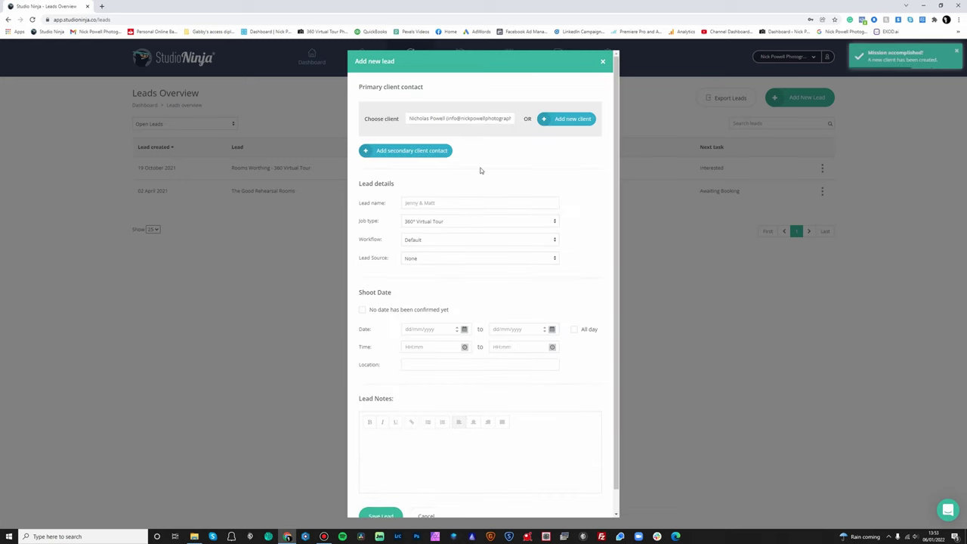
Name the lead 'Nick's Cafe - 360 Virtual Tour'
click(440, 203)
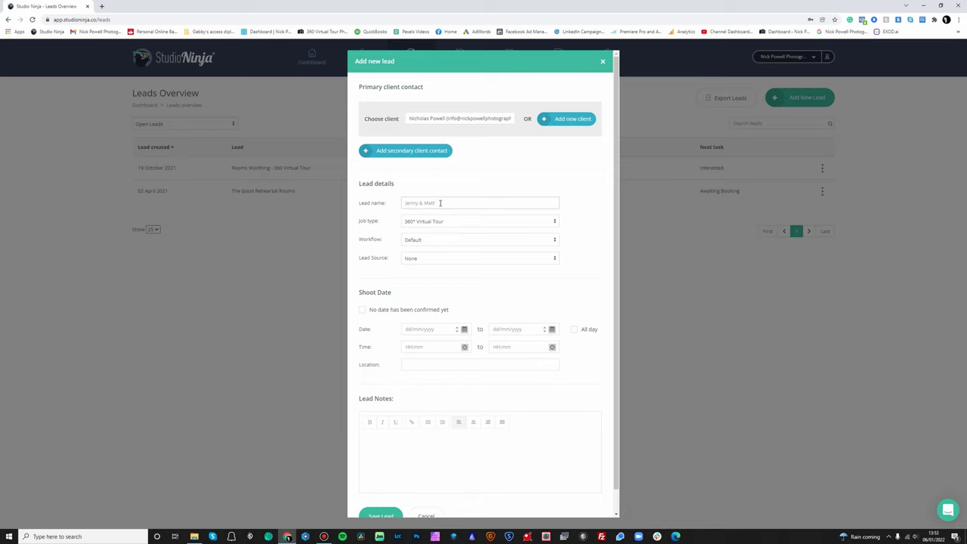
text(Nick's Cafe - 360 Virtual Tour)
Keep job type 360° Virtual Tour, choose workflow 360 Virtual Tour Shoot and lead source Google
click(441, 223)
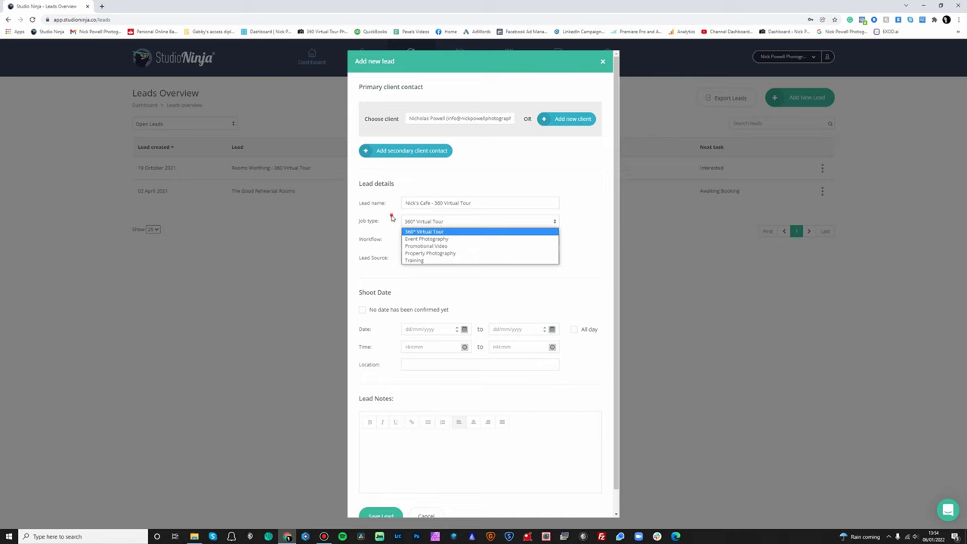
click(393, 220)
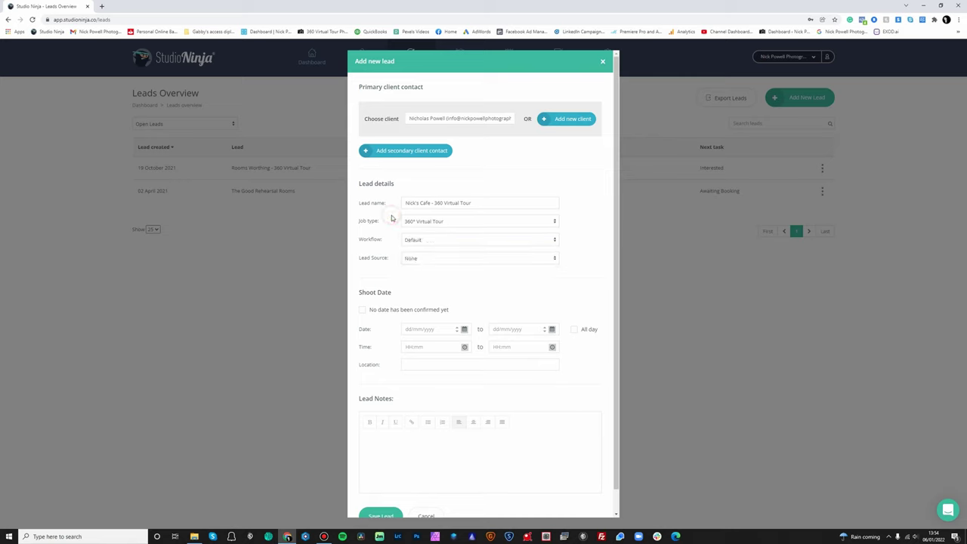
click(430, 240)
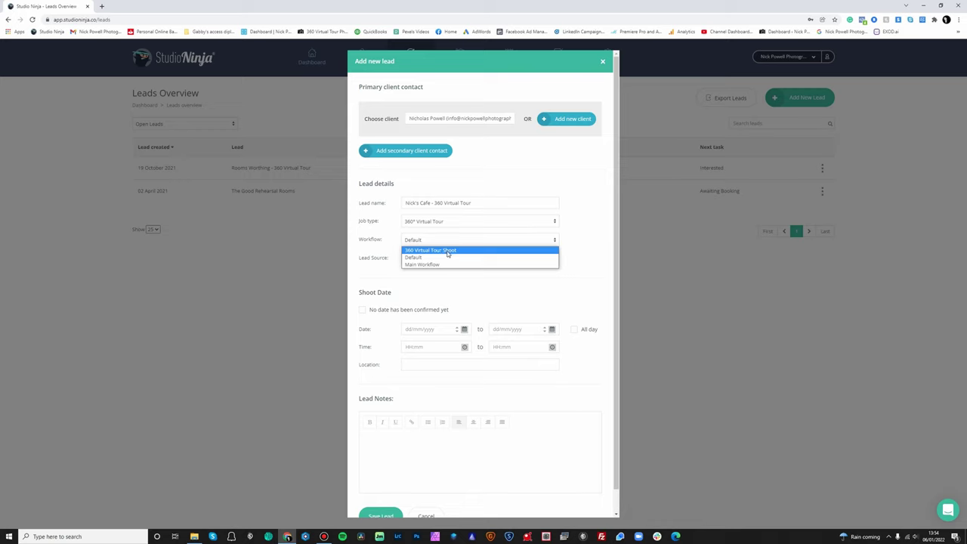
click(448, 251)
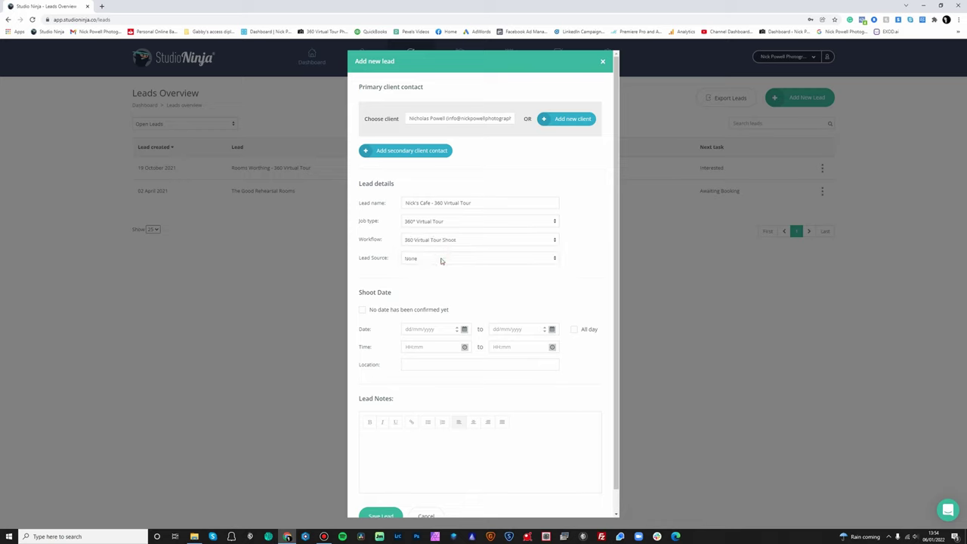
click(440, 258)
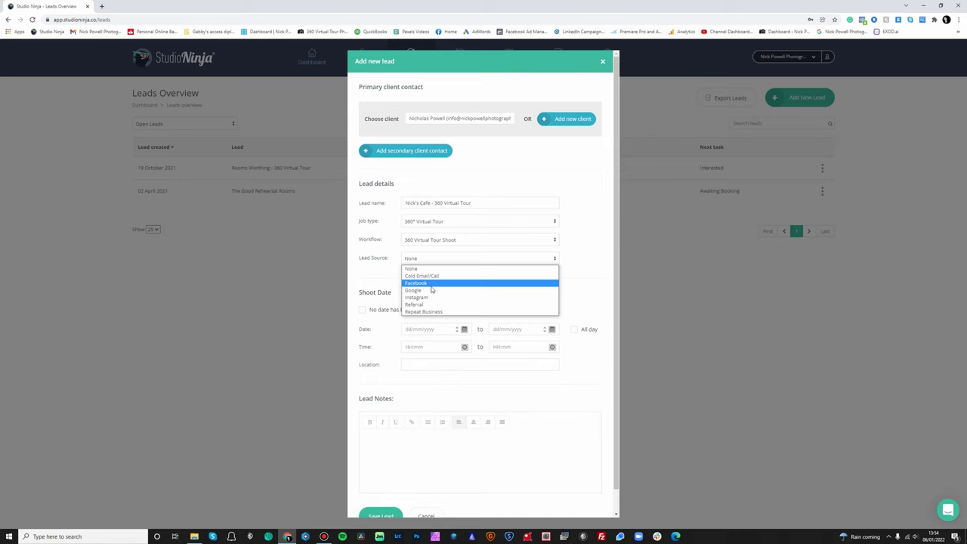
click(430, 290)
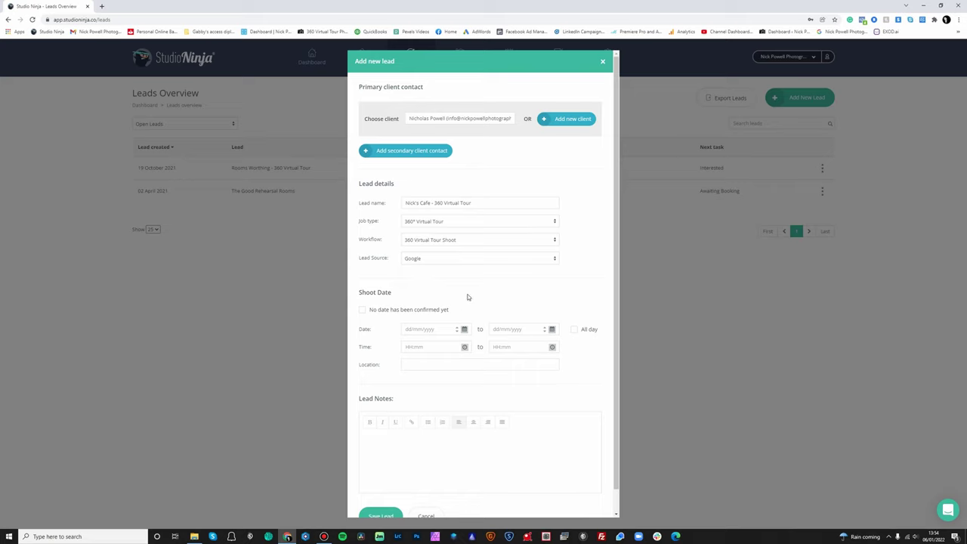
Set the shoot date to 14/01/2022
click(408, 311)
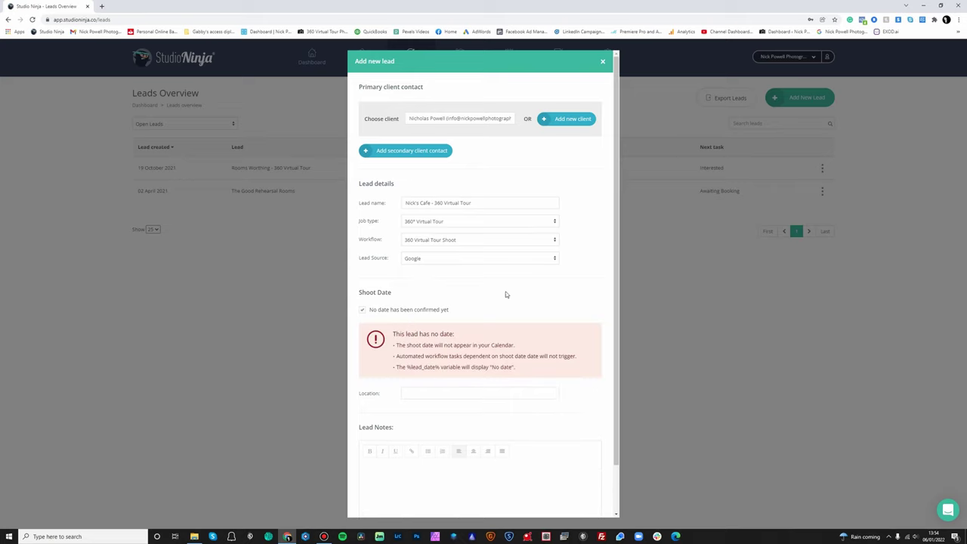
scroll(503, 297, down, 2)
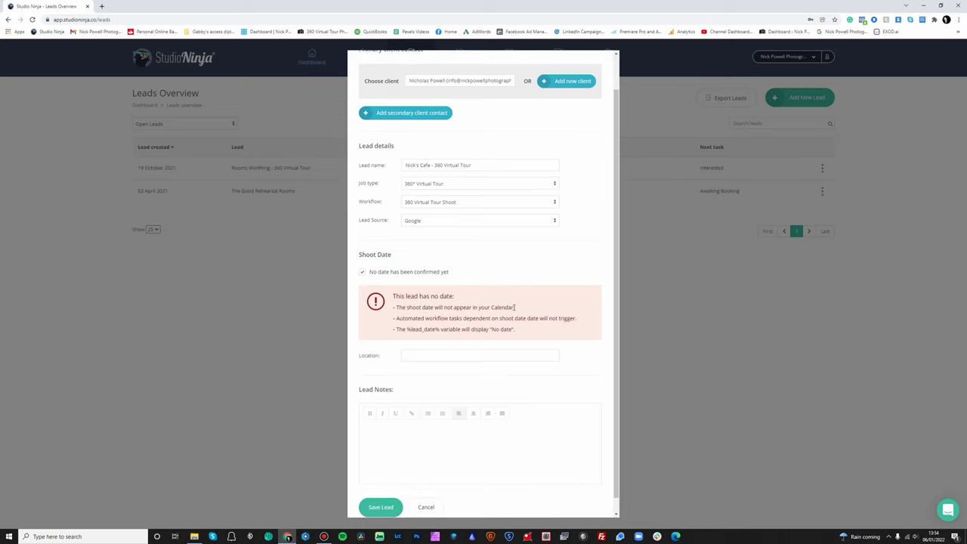
scroll(515, 307, up, 2)
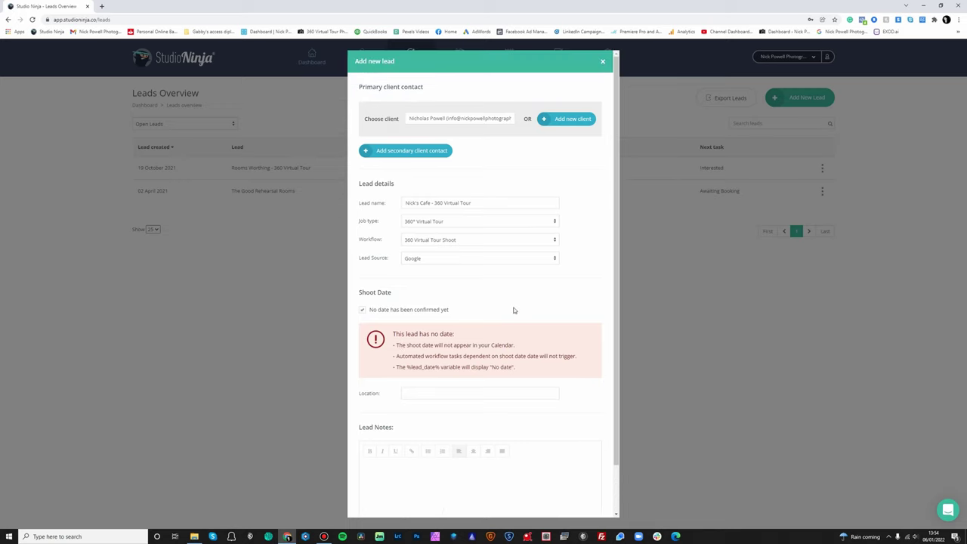
click(429, 312)
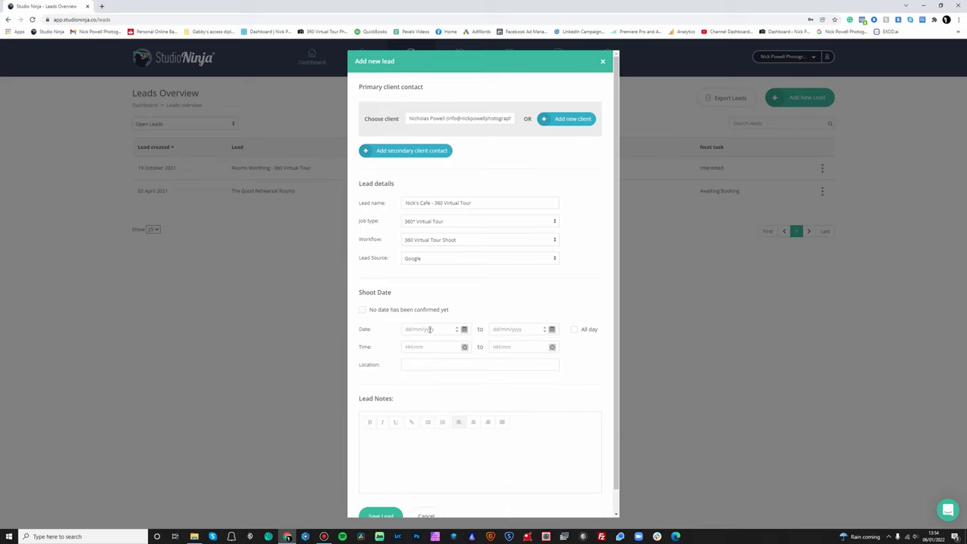
click(429, 330)
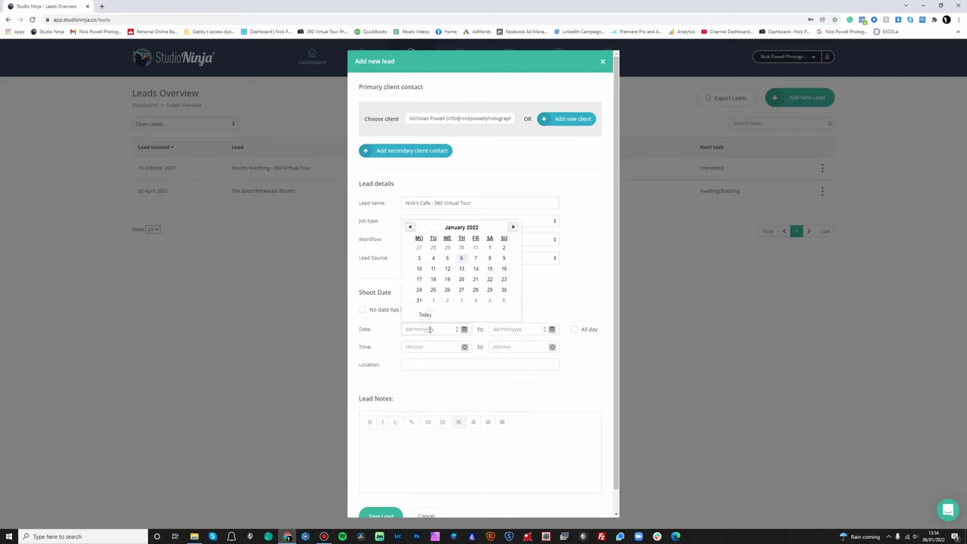
click(476, 270)
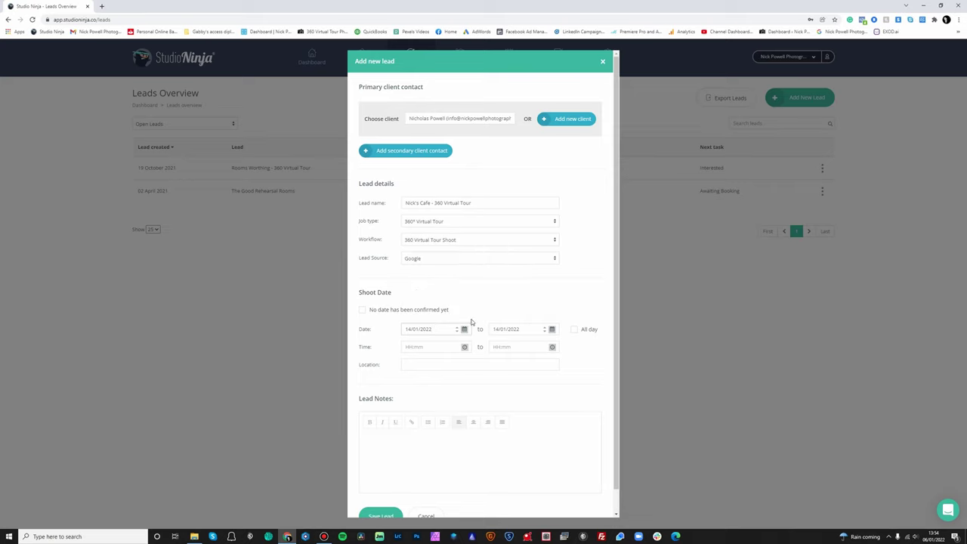